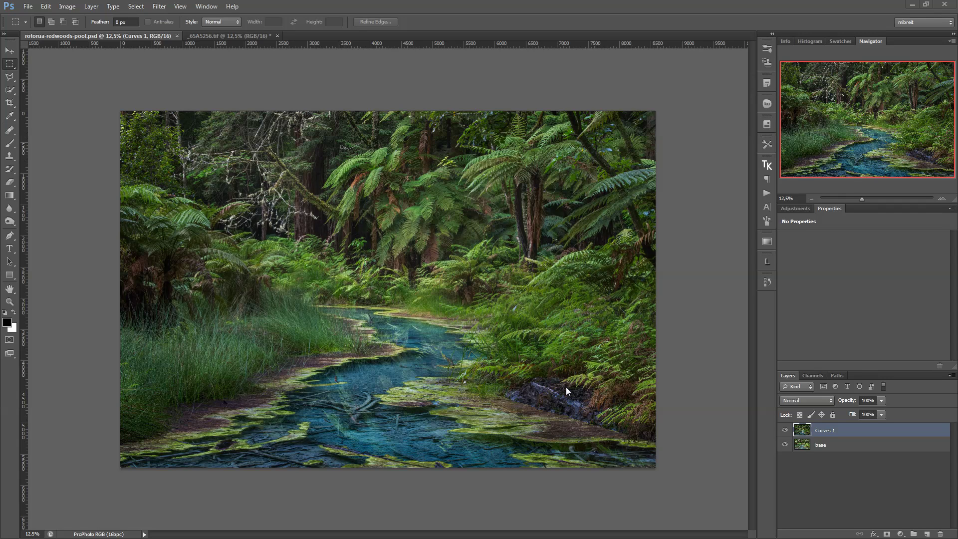
Switch to the _65A5256.tif forest stream photo document
{"action": "left_click", "coordinate": [229, 37]}
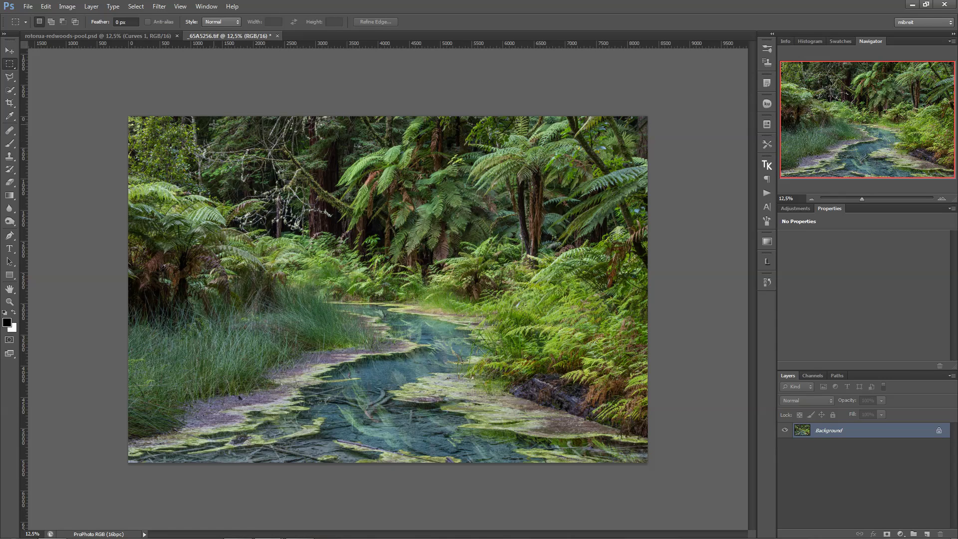
{"action": "left_click", "coordinate": [137, 37]}
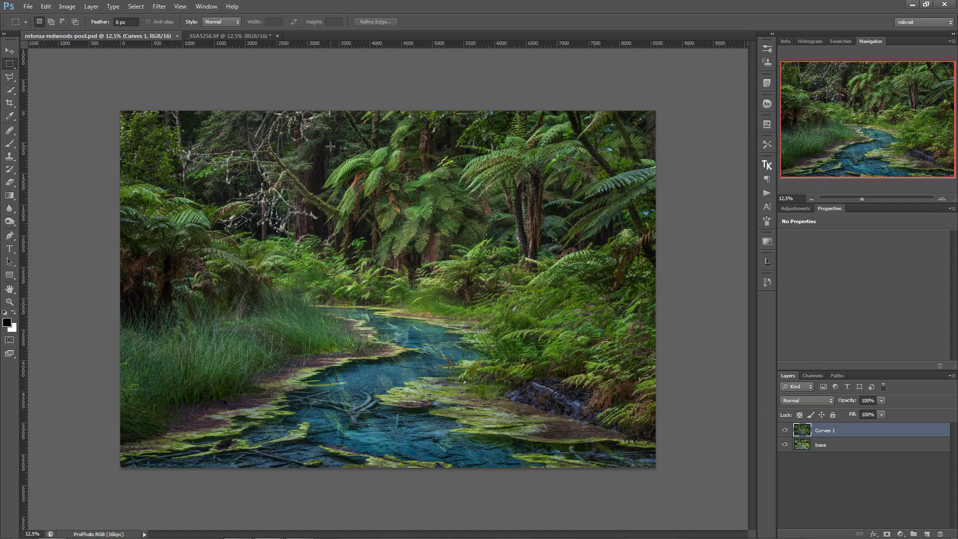
{"action": "left_click", "coordinate": [224, 37]}
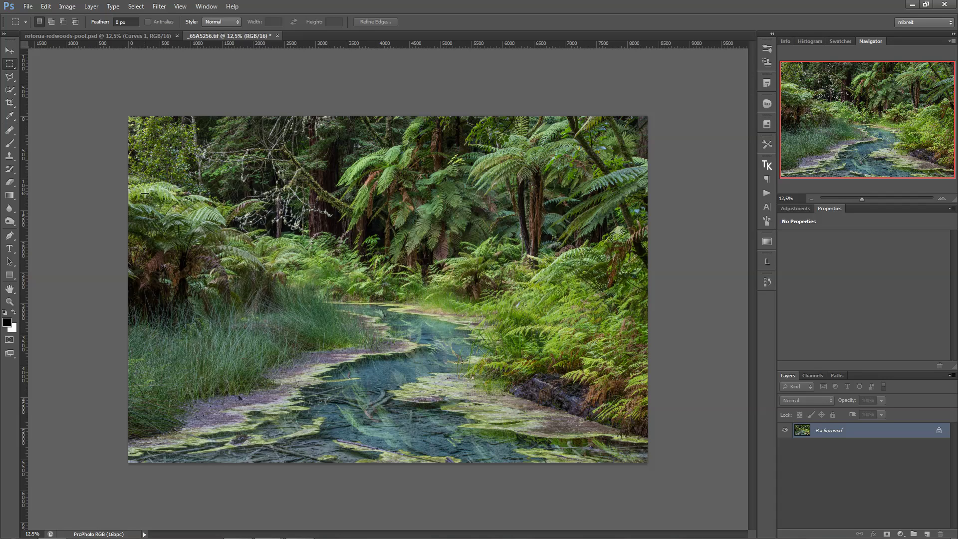
Convert the locked Background into Layer 0 and duplicate it as Layer 0 copy
{"action": "double_click", "coordinate": [852, 430]}
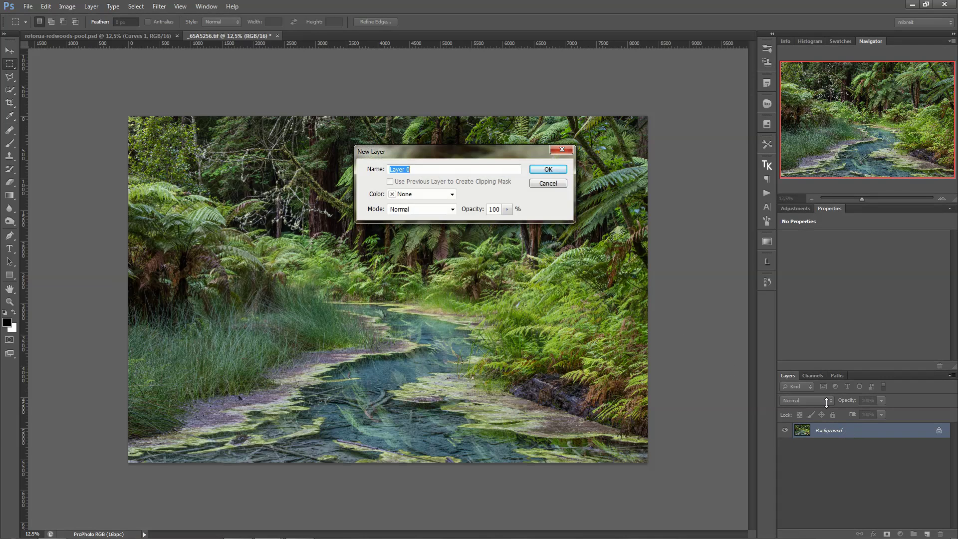
{"action": "key", "text": "Return"}
{"action": "key", "text": "ctrl+t"}
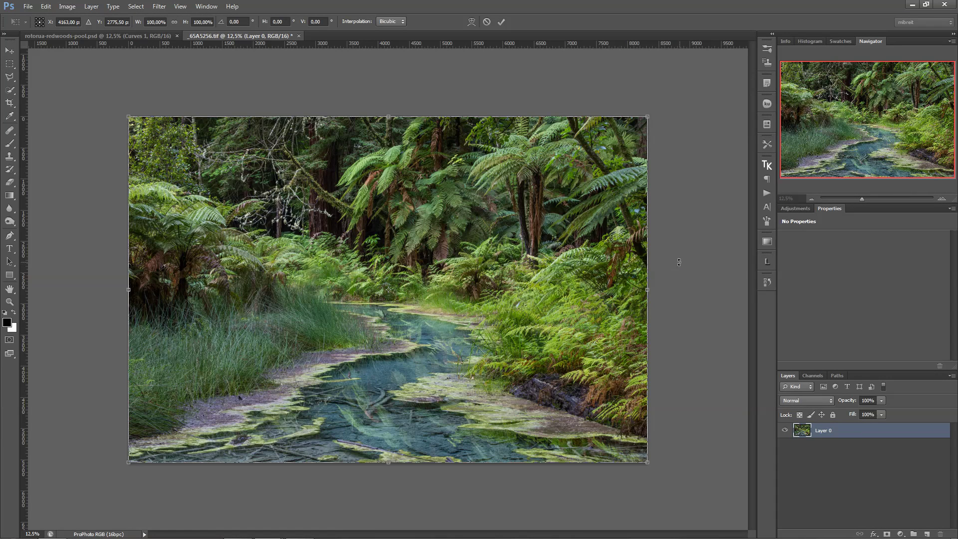
{"action": "key", "text": "Return"}
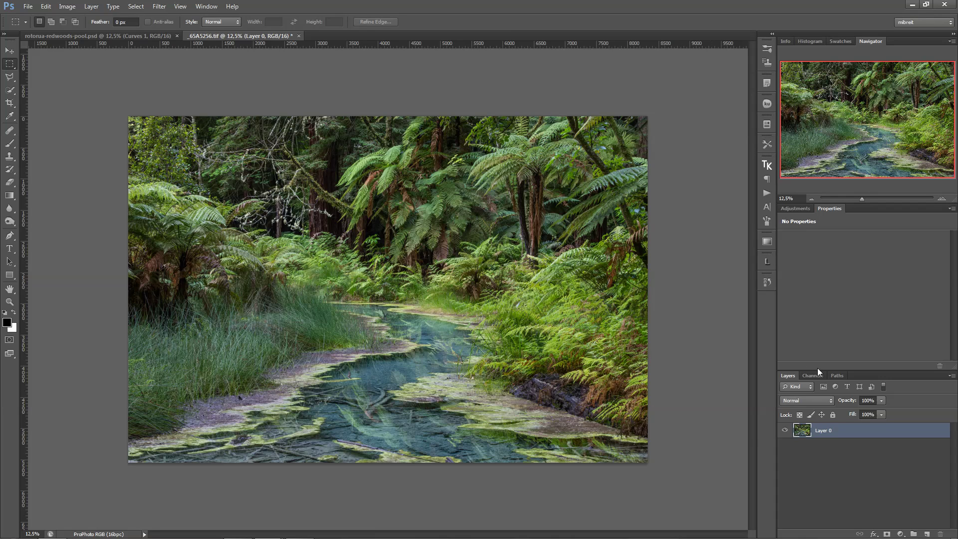
{"action": "left_click_drag", "start_coordinate": [920, 438], "coordinate": [927, 533]}
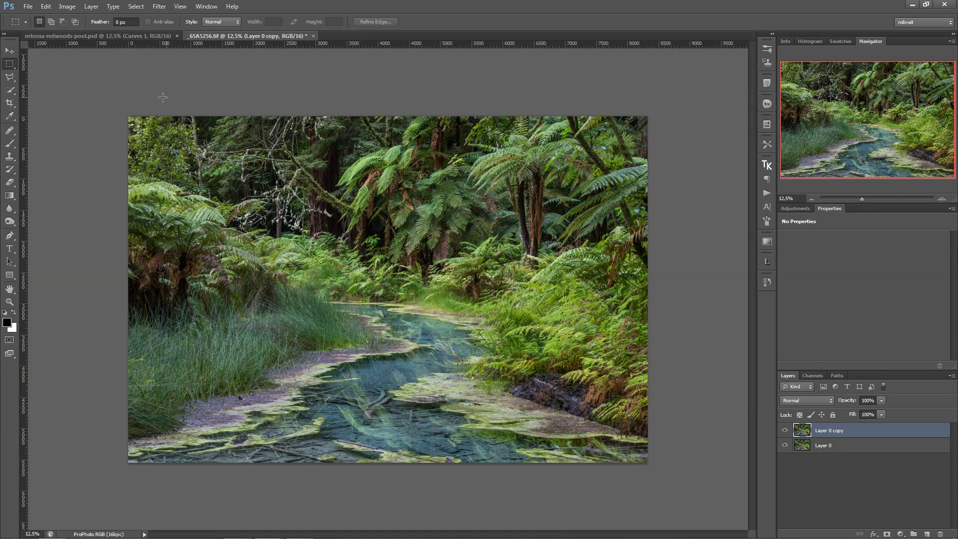
Squeeze the left strip of Layer 0 copy, from the edge to the river, to about 91% width
{"action": "left_click_drag", "start_coordinate": [115, 110], "coordinate": [363, 484]}
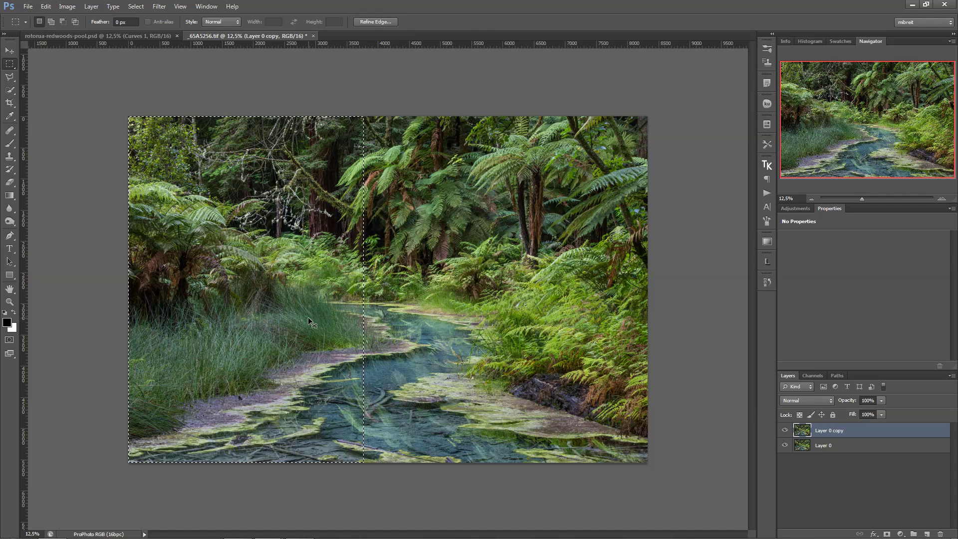
{"action": "key", "text": "ctrl+t"}
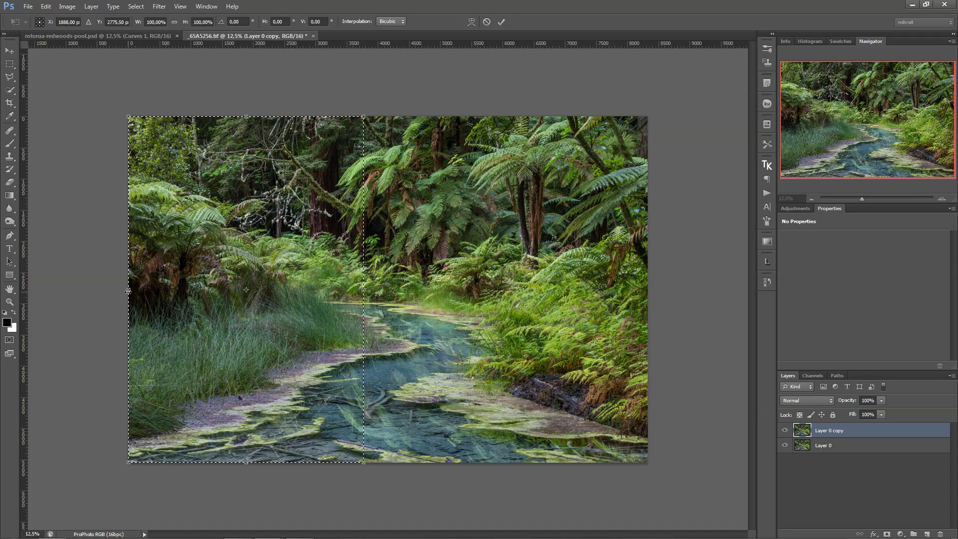
{"action": "left_click_drag", "start_coordinate": [127, 290], "coordinate": [151, 291]}
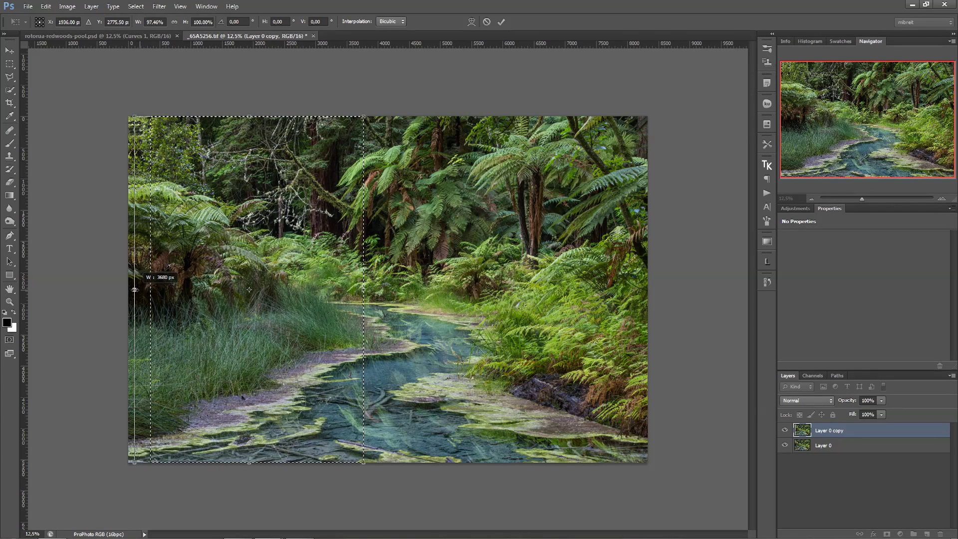
{"action": "left_click_drag", "start_coordinate": [150, 289], "coordinate": [150, 290]}
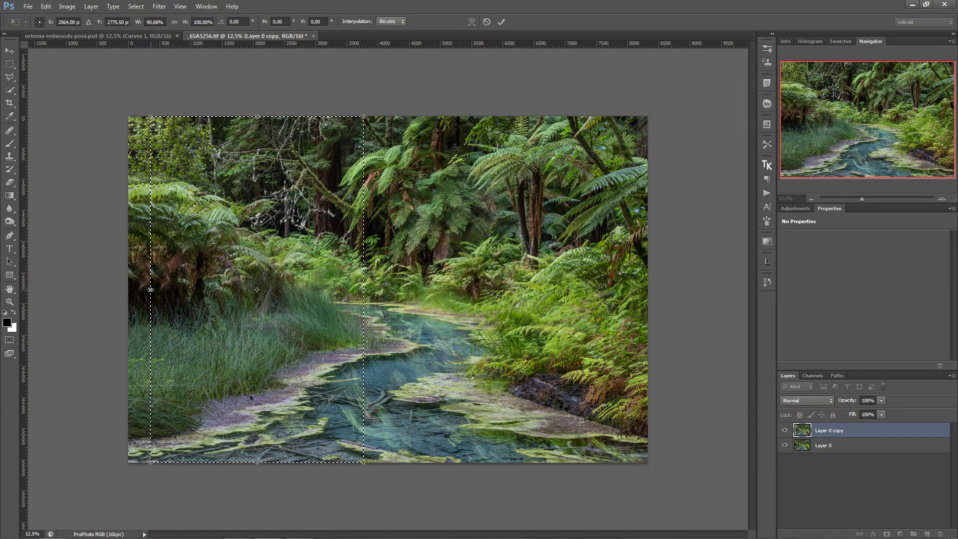
{"action": "key", "text": "m"}
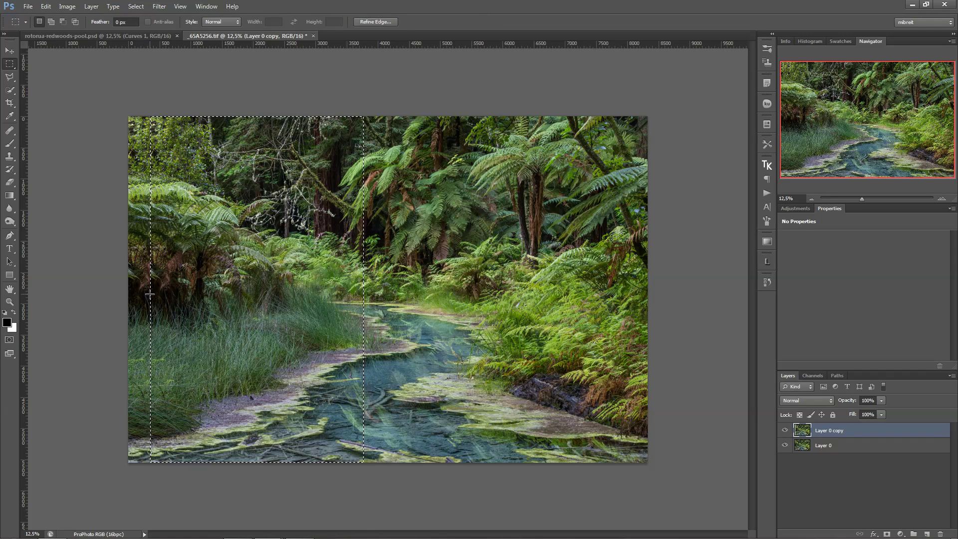
Deselect, hide Layer 0, and zoom in to 100% on the riverbank water
{"action": "left_click", "coordinate": [150, 294]}
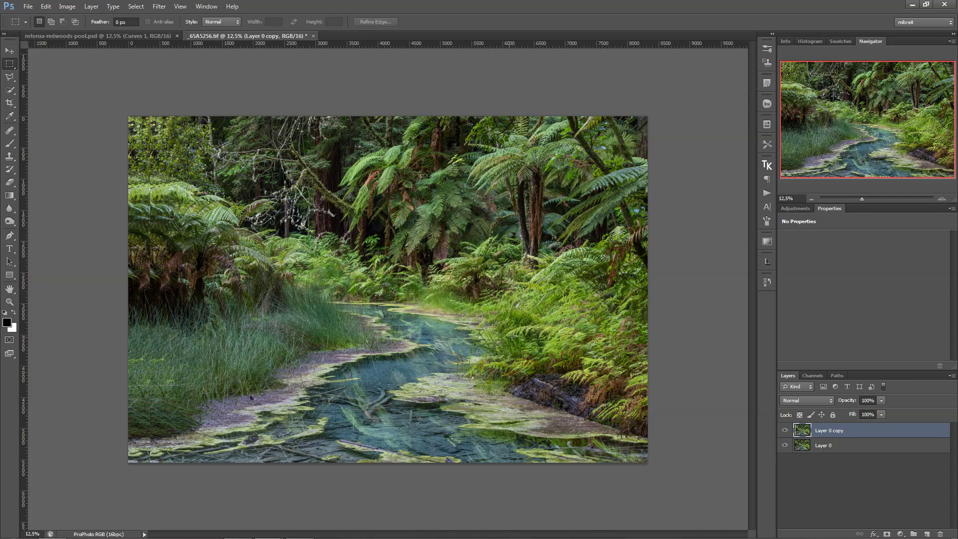
{"action": "left_click", "coordinate": [785, 446]}
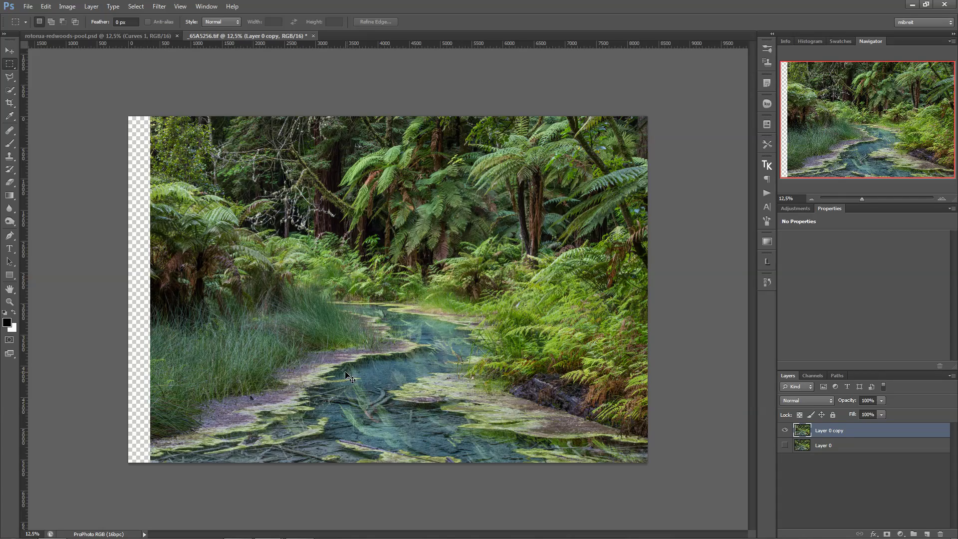
{"action": "left_click", "coordinate": [323, 382]}
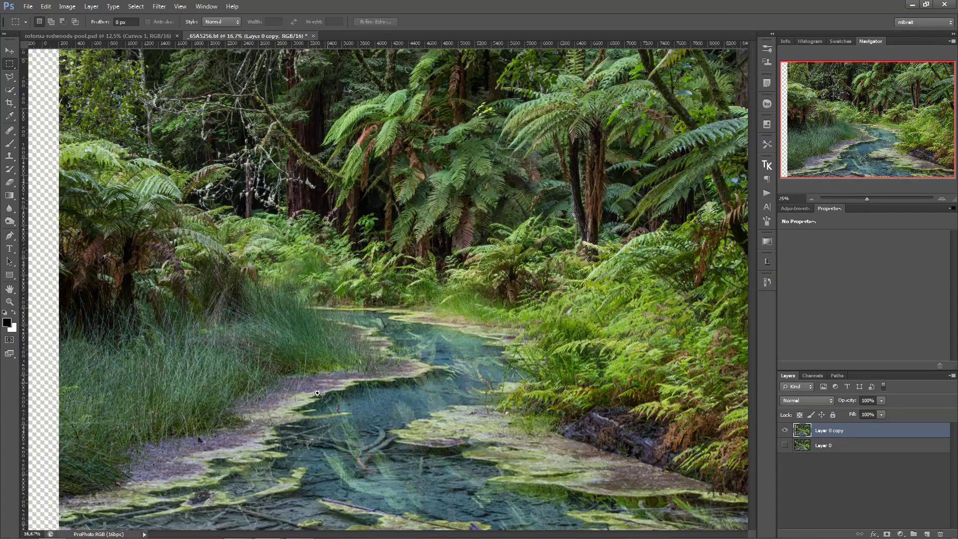
{"action": "double_click", "coordinate": [317, 393]}
{"action": "left_click", "coordinate": [301, 440]}
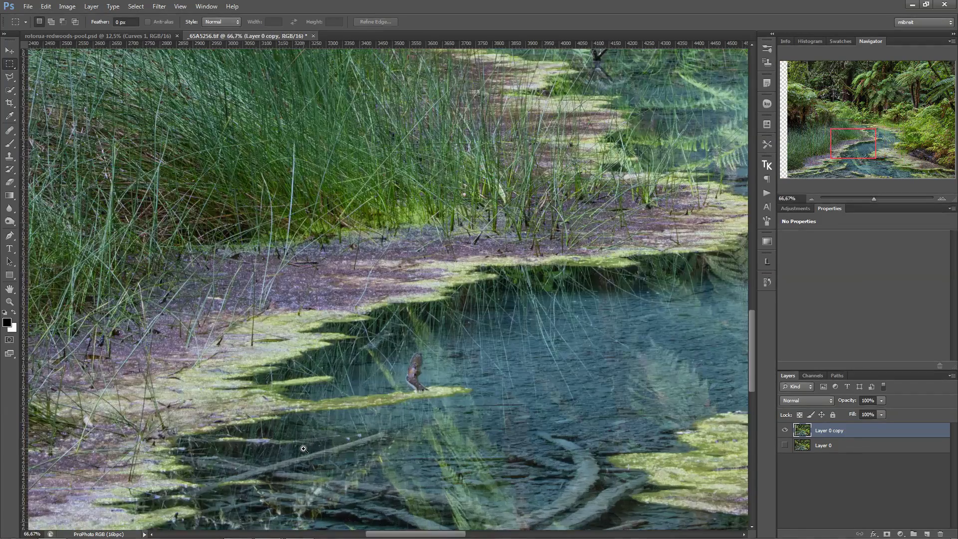
{"action": "left_click_drag", "start_coordinate": [310, 458], "coordinate": [346, 369]}
{"action": "left_click", "coordinate": [338, 400]}
{"action": "left_click", "coordinate": [340, 399]}
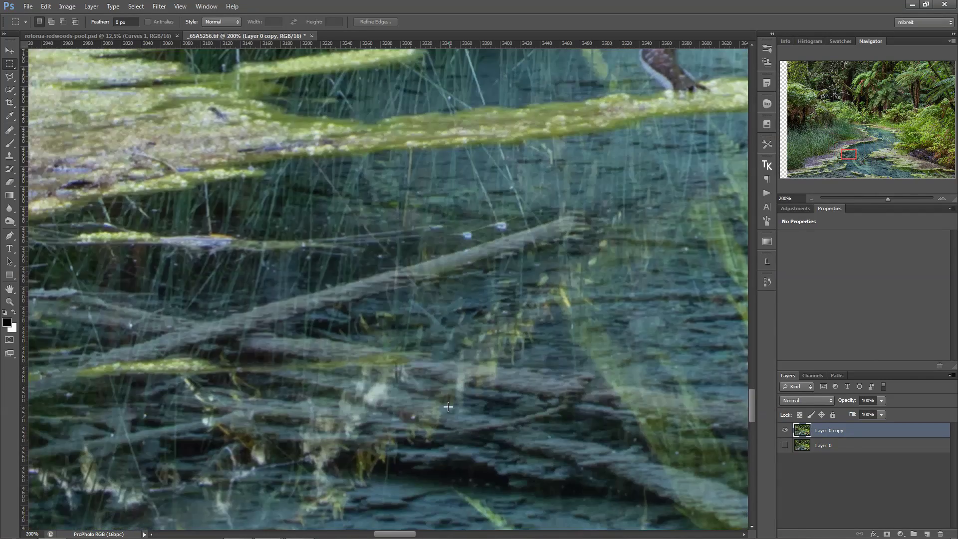
{"action": "left_click", "coordinate": [443, 408], "text": "alt"}
Compare both layers at up to 400% zoom, then select Layer 0 and make it visible again
{"action": "left_click", "coordinate": [785, 446]}
{"action": "left_click", "coordinate": [786, 430]}
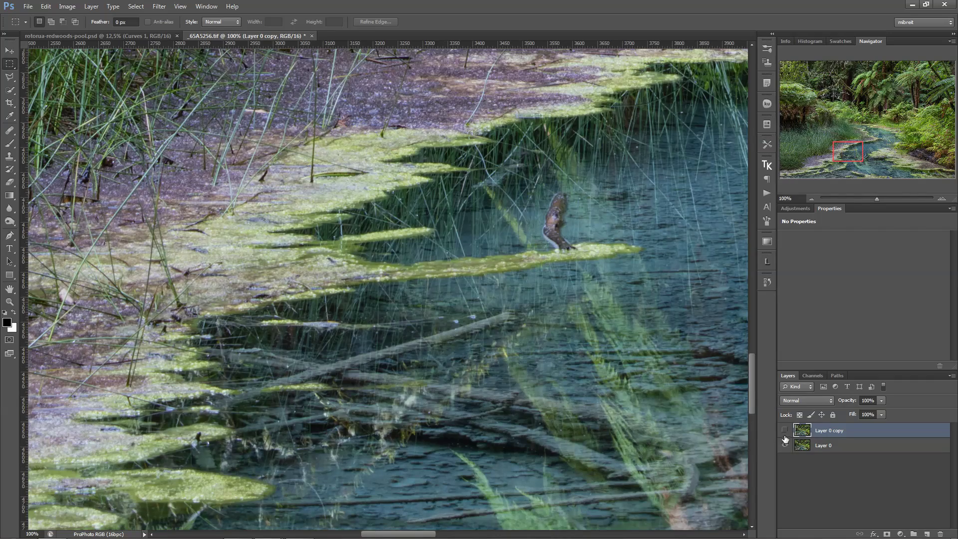
{"action": "left_click", "coordinate": [785, 431]}
{"action": "left_click", "coordinate": [785, 445]}
{"action": "left_click_drag", "start_coordinate": [661, 357], "coordinate": [490, 325]}
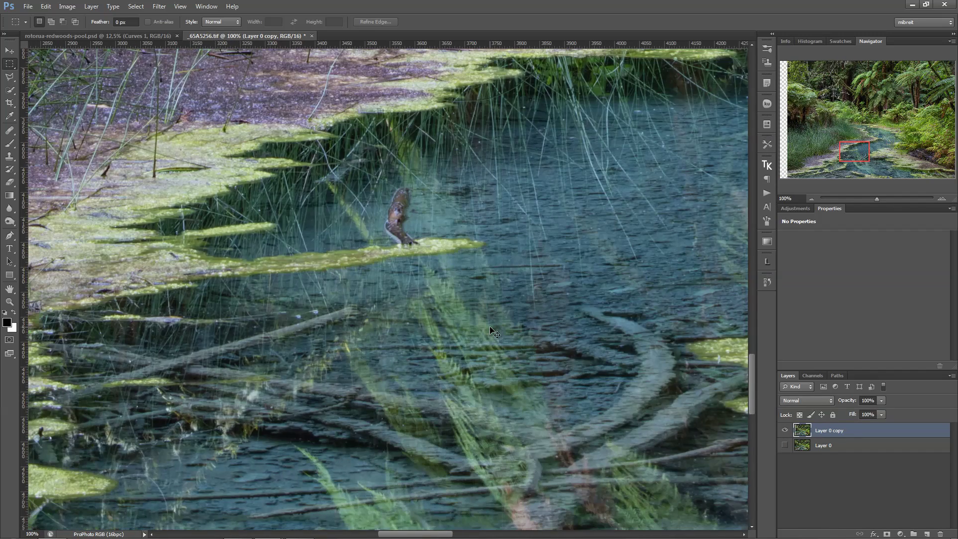
{"action": "left_click", "coordinate": [489, 325]}
{"action": "left_click", "coordinate": [506, 346]}
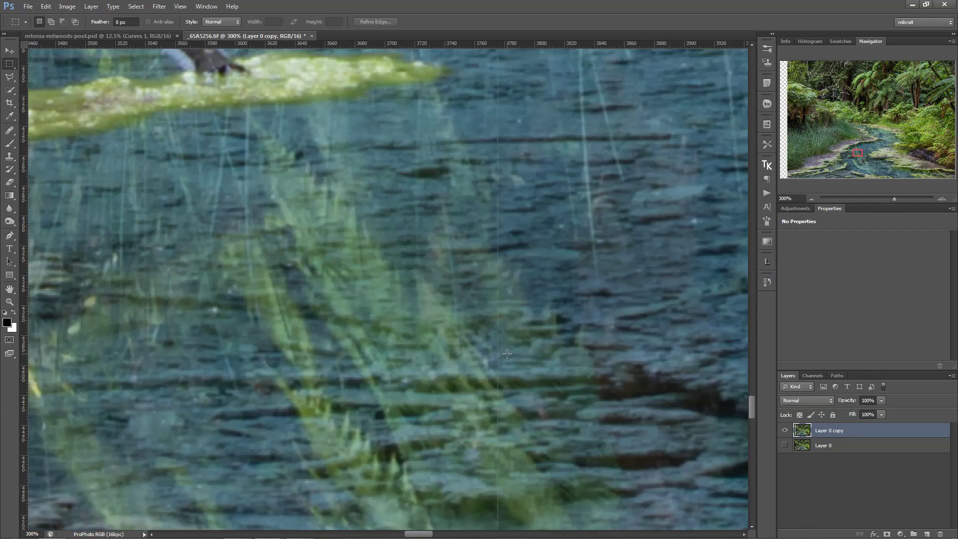
{"action": "left_click", "coordinate": [499, 352]}
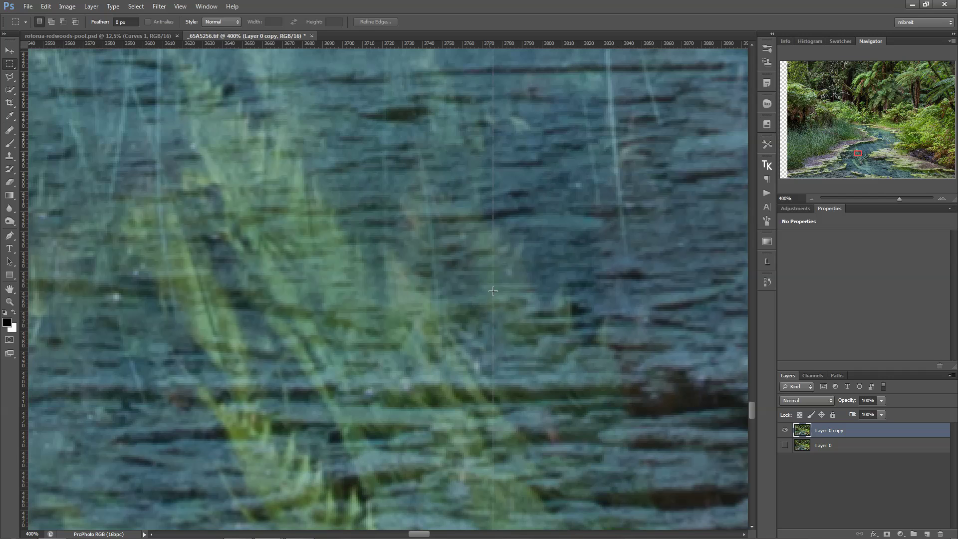
{"action": "left_click_drag", "start_coordinate": [501, 276], "coordinate": [472, 289]}
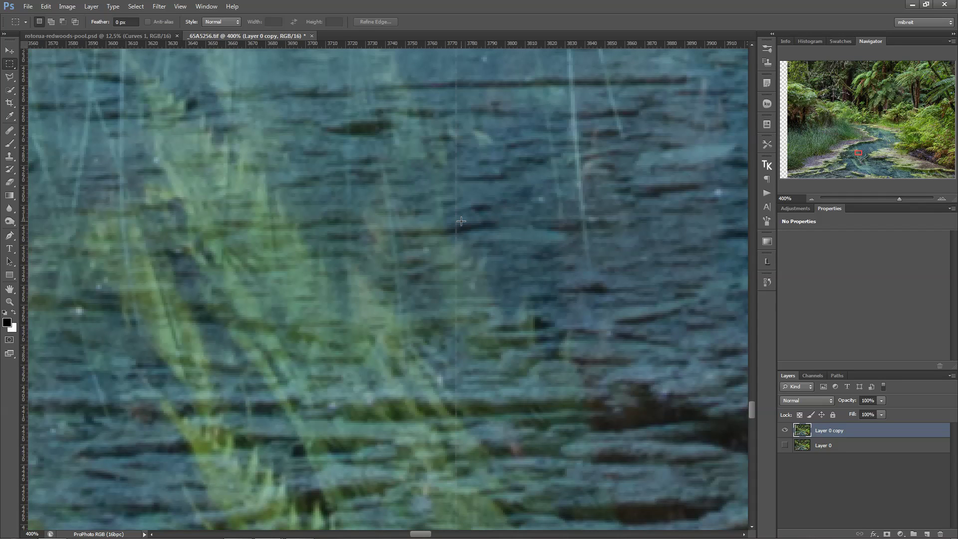
{"action": "left_click_drag", "start_coordinate": [595, 288], "coordinate": [603, 258]}
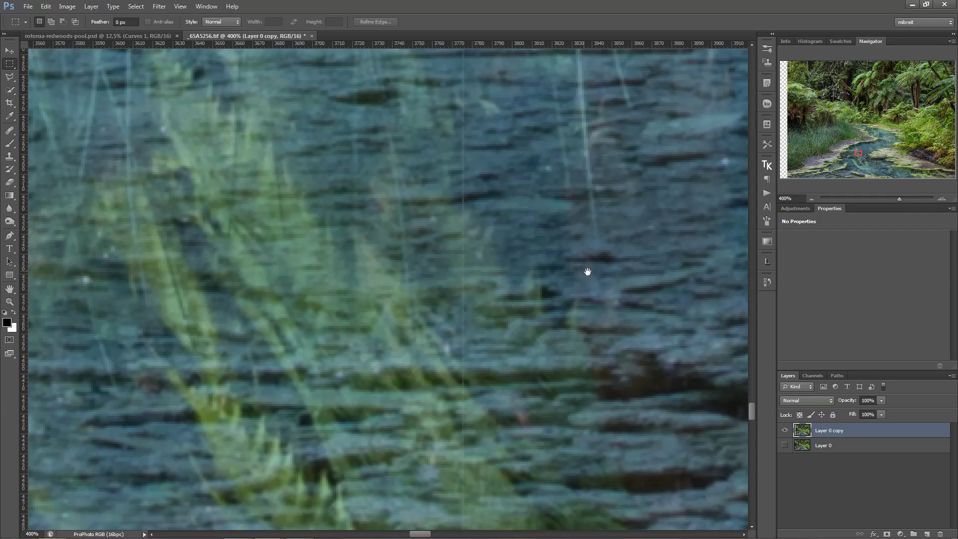
{"action": "left_click", "coordinate": [825, 447]}
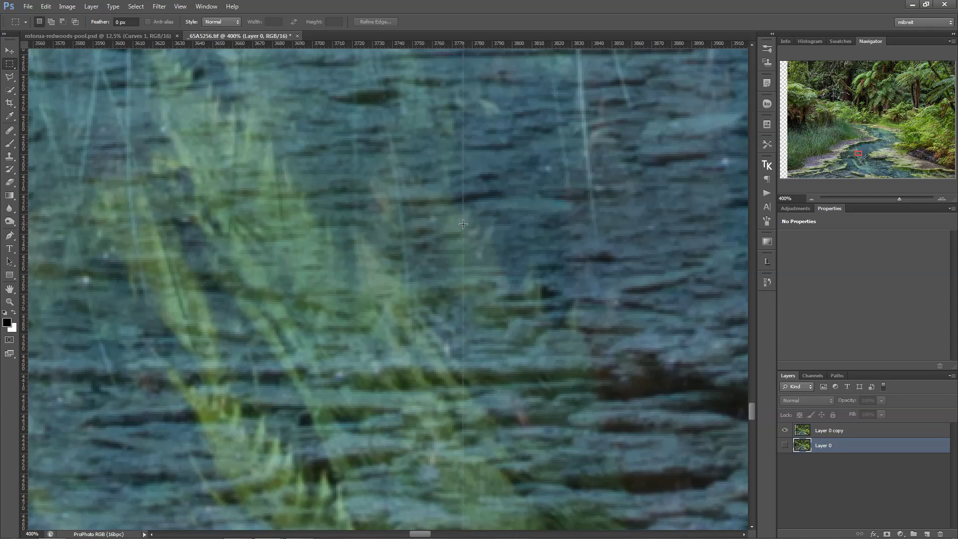
{"action": "left_click", "coordinate": [787, 444]}
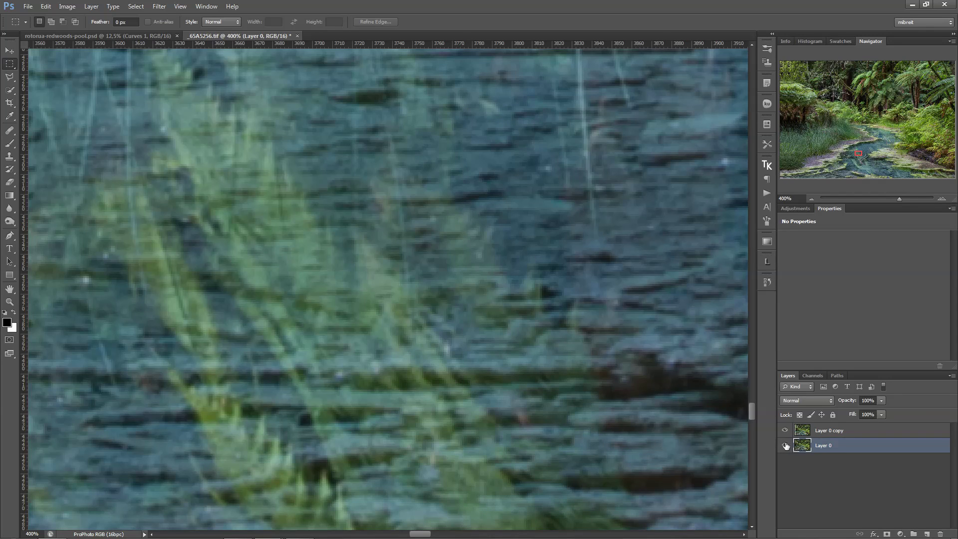
Zoom out from the water close-up to see the whole photo
{"action": "left_click", "coordinate": [424, 294], "text": "ctrl+alt"}
{"action": "left_click", "coordinate": [423, 296], "text": "ctrl+alt"}
{"action": "left_click", "coordinate": [422, 297], "text": "ctrl+alt"}
{"action": "left_click", "coordinate": [420, 298], "text": "ctrl+alt"}
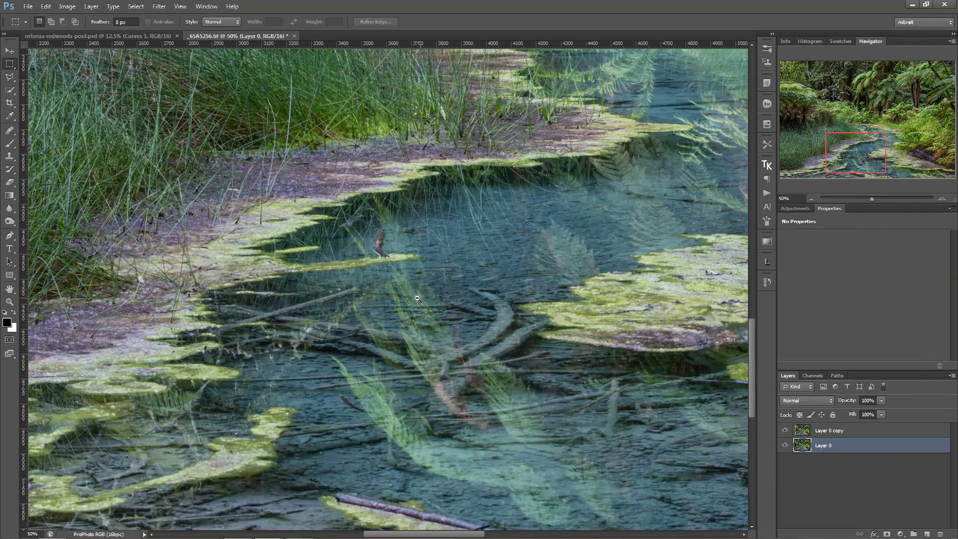
{"action": "left_click", "coordinate": [418, 299], "text": "ctrl+alt"}
{"action": "left_click", "coordinate": [413, 302], "text": "ctrl+alt"}
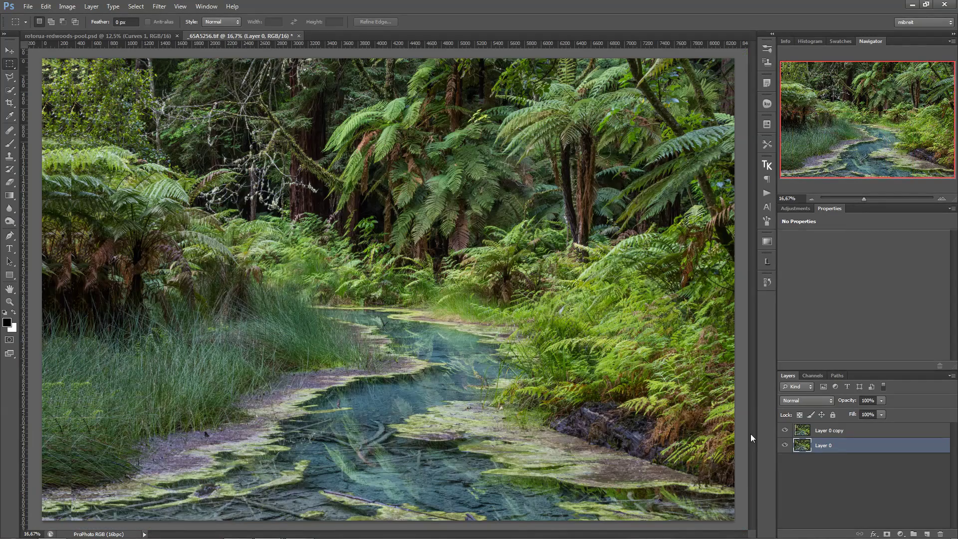
Toggle Layer 0 to check the left-edge gap, then select Layer 0 copy
{"action": "left_click", "coordinate": [785, 446]}
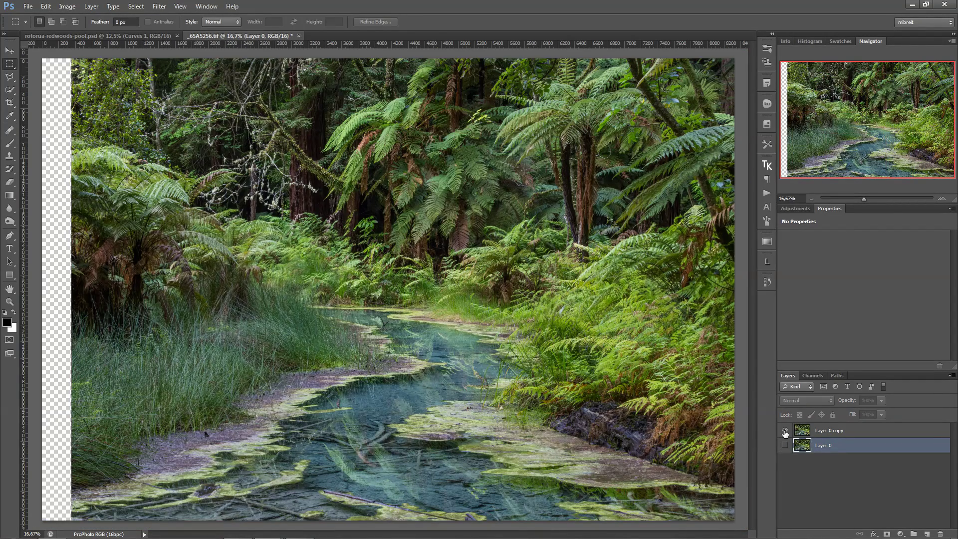
{"action": "left_click", "coordinate": [785, 445]}
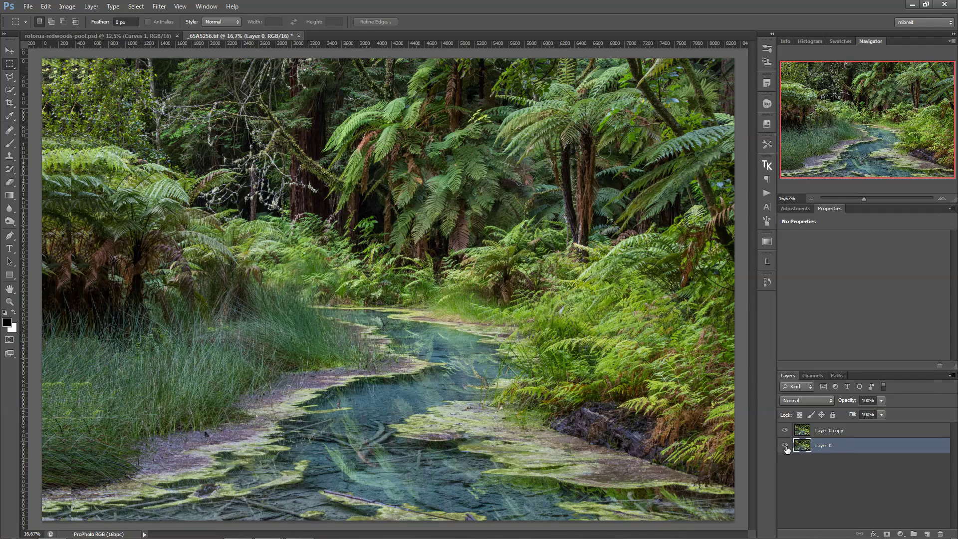
{"action": "key", "text": "ctrl+minus"}
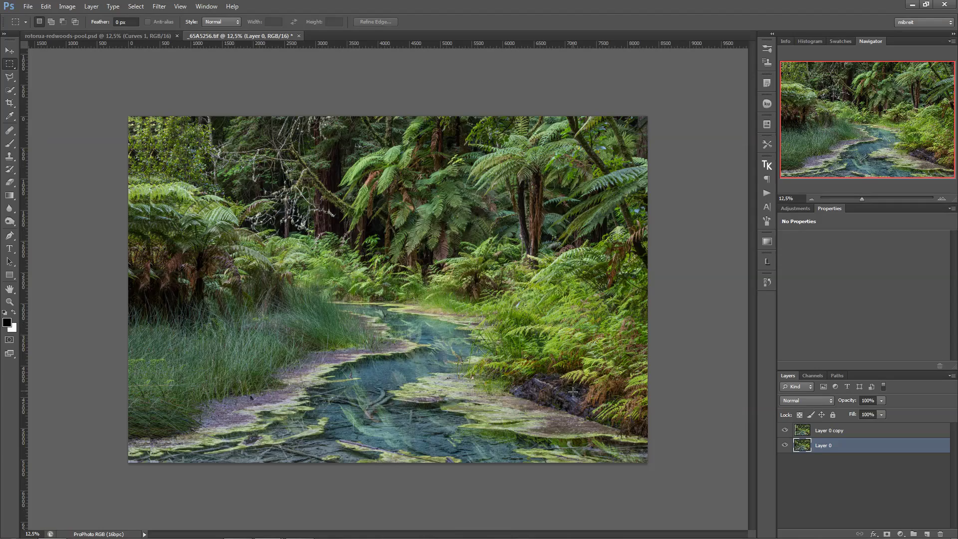
{"action": "left_click", "coordinate": [785, 445]}
{"action": "left_click", "coordinate": [784, 446]}
{"action": "left_click", "coordinate": [854, 432]}
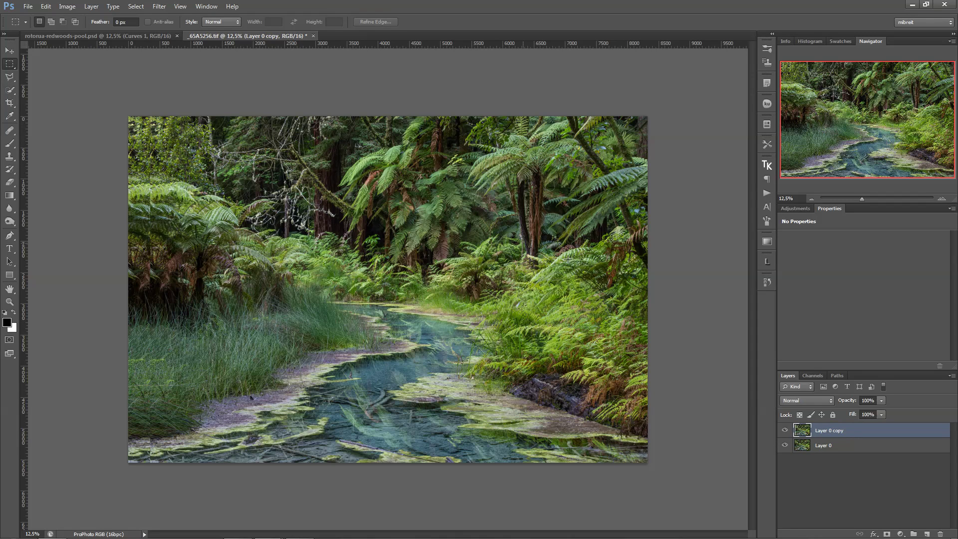
Hide Layer 0 and shift Layer 0 copy left so the gap moves to the right
{"action": "left_click", "coordinate": [785, 445]}
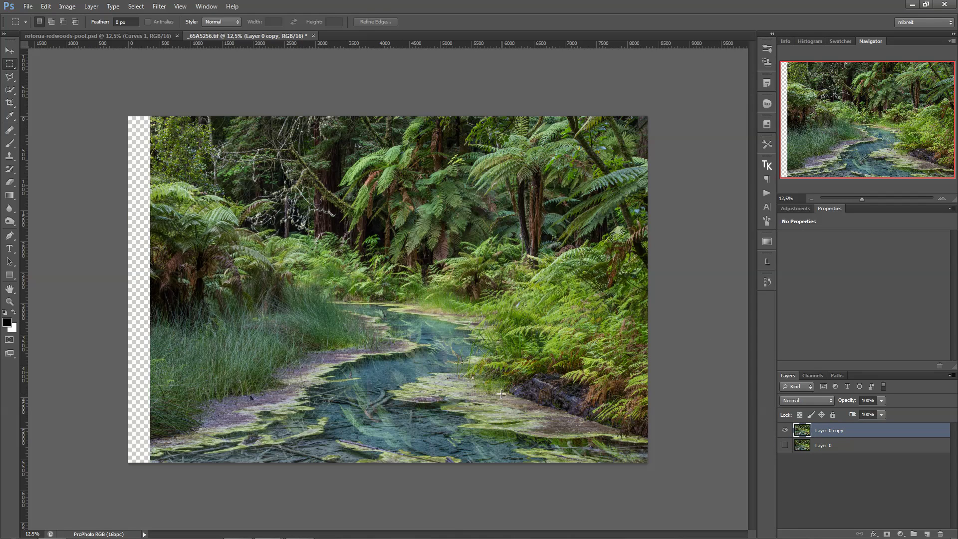
{"action": "key", "text": "v"}
{"action": "left_click_drag", "start_coordinate": [480, 346], "coordinate": [458, 345]}
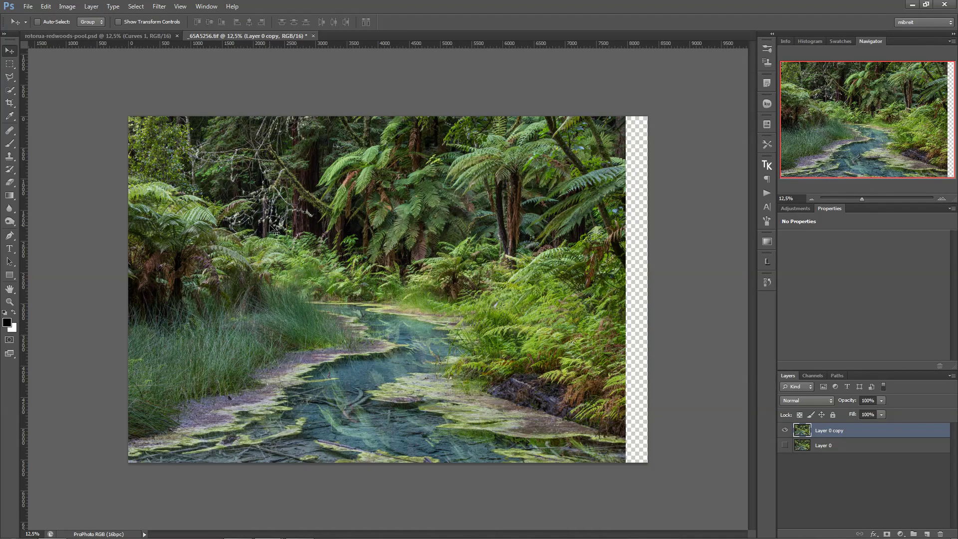
Stretch the right part of Layer 0 copy to about 112% width to close the gap
{"action": "key", "text": "m"}
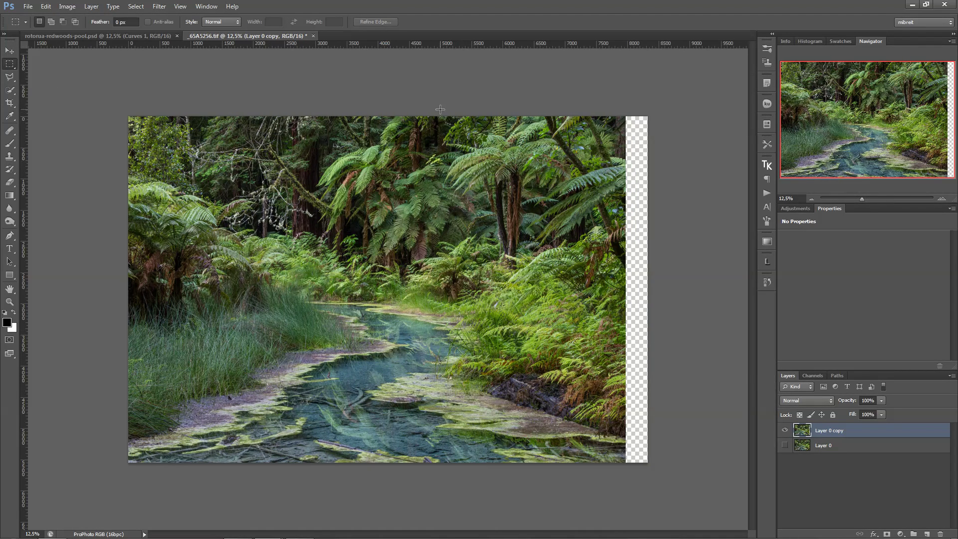
{"action": "left_click_drag", "start_coordinate": [441, 110], "coordinate": [646, 482]}
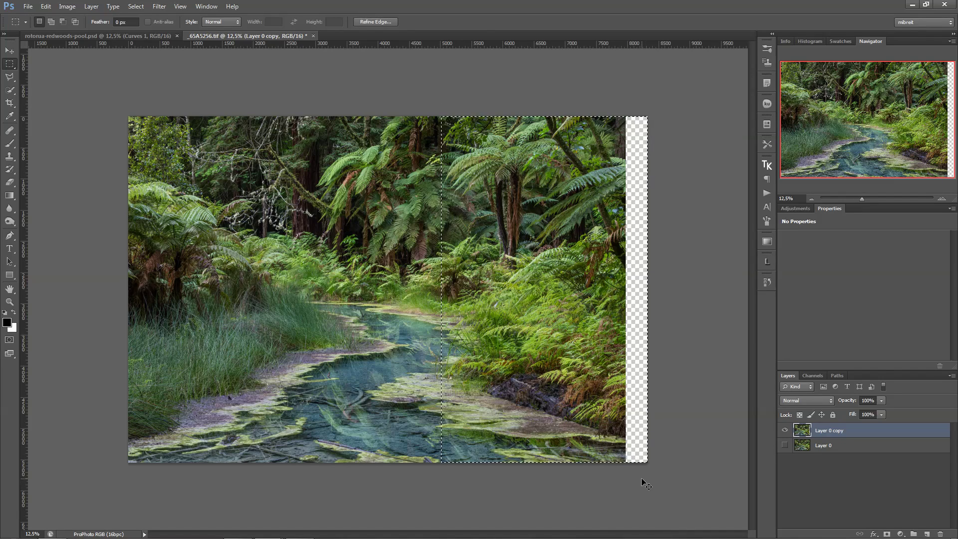
{"action": "key", "text": "ctrl+t"}
{"action": "left_click_drag", "start_coordinate": [649, 290], "coordinate": [675, 291]}
{"action": "key", "text": "m"}
{"action": "key", "text": "Return"}
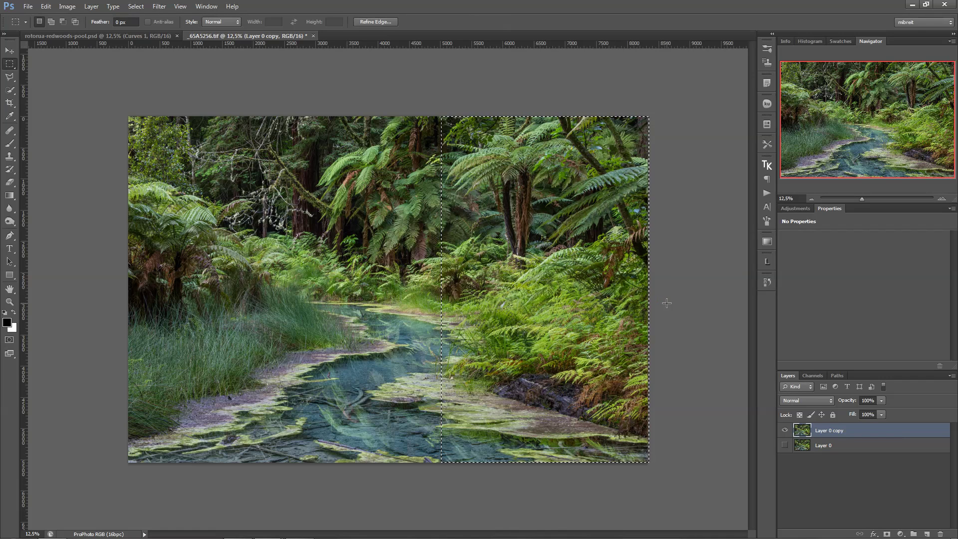
{"action": "key", "text": "ctrl+d"}
{"action": "left_click", "coordinate": [785, 445]}
Make both layers visible, select them together, and merge them with Ctrl+E
{"action": "left_click", "coordinate": [785, 430]}
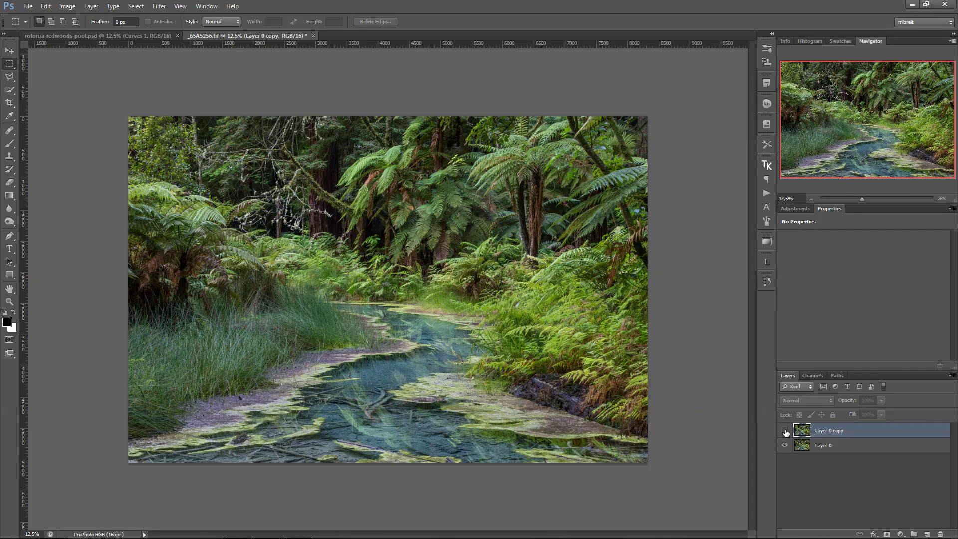
{"action": "left_click", "coordinate": [785, 432]}
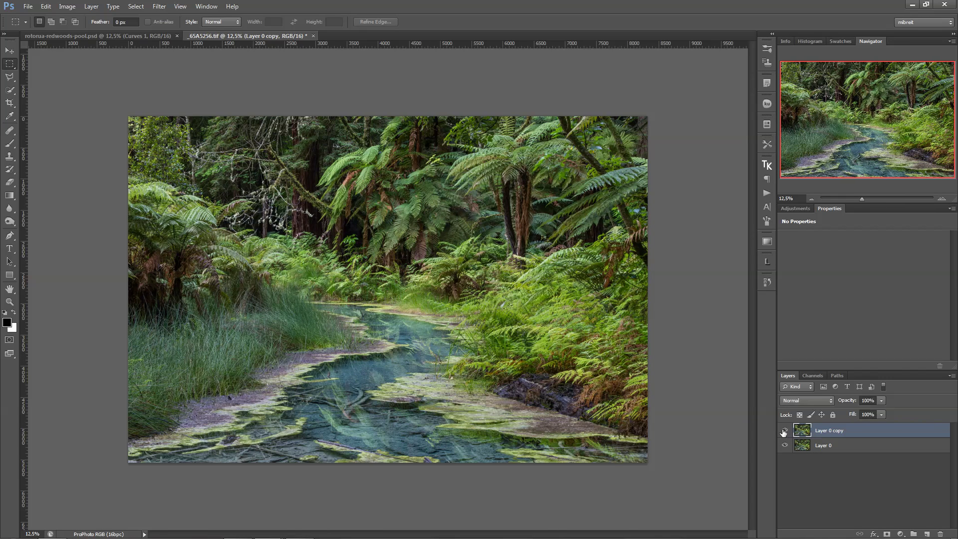
{"action": "left_click", "coordinate": [840, 446], "text": "shift"}
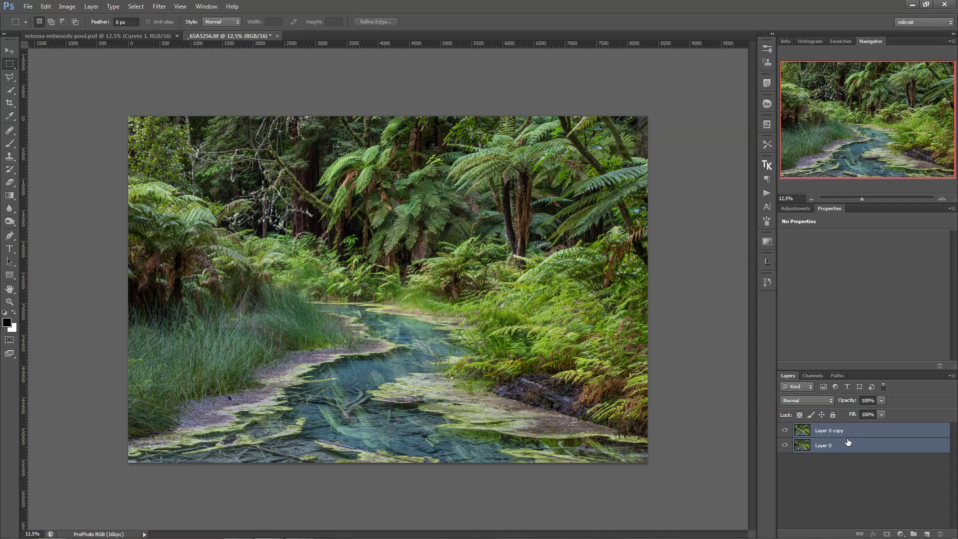
{"action": "key", "text": "ctrl+e"}
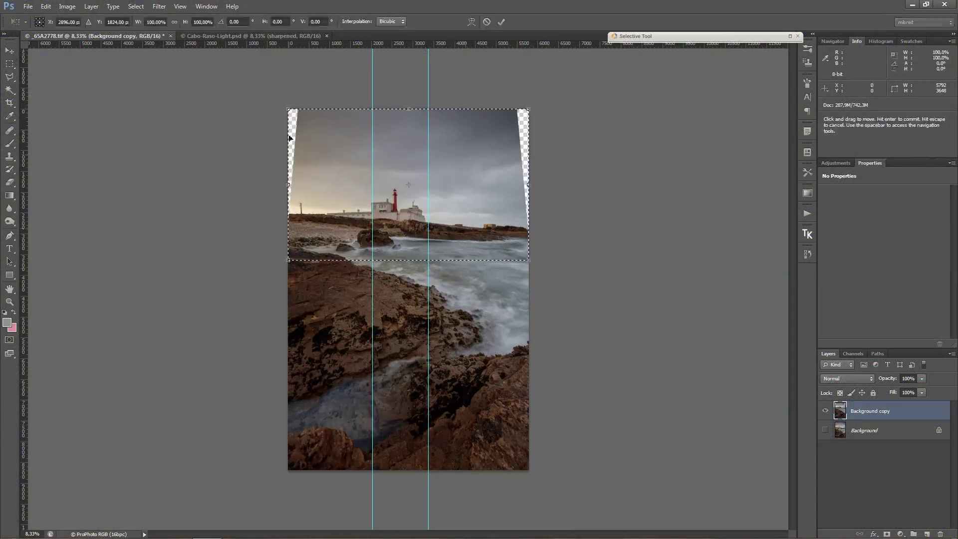
Taper the top edge of the sky band by dragging its transform handles
{"action": "left_click", "coordinate": [380, 263], "text": "ctrl"}
{"action": "left_click_drag", "start_coordinate": [382, 268], "coordinate": [367, 351]}
{"action": "left_click_drag", "start_coordinate": [229, 120], "coordinate": [243, 120]}
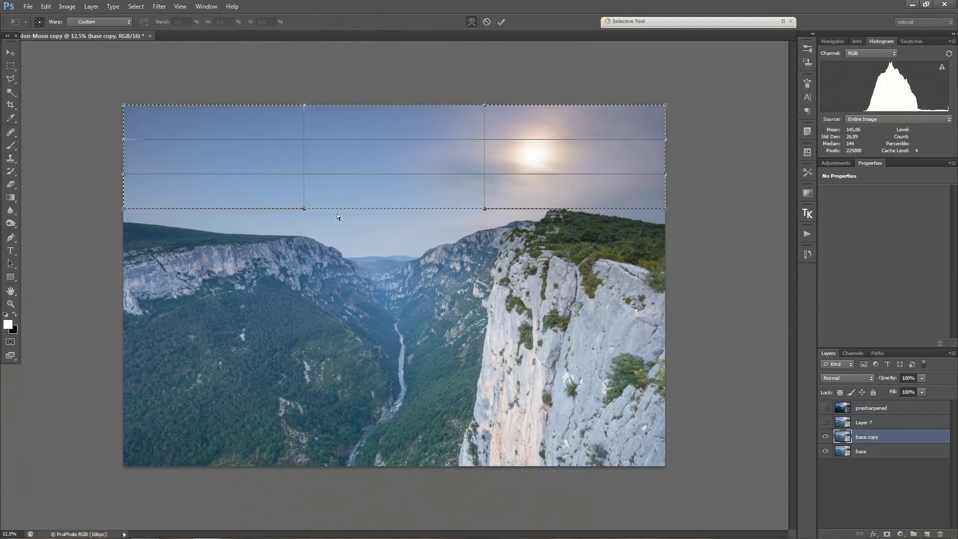